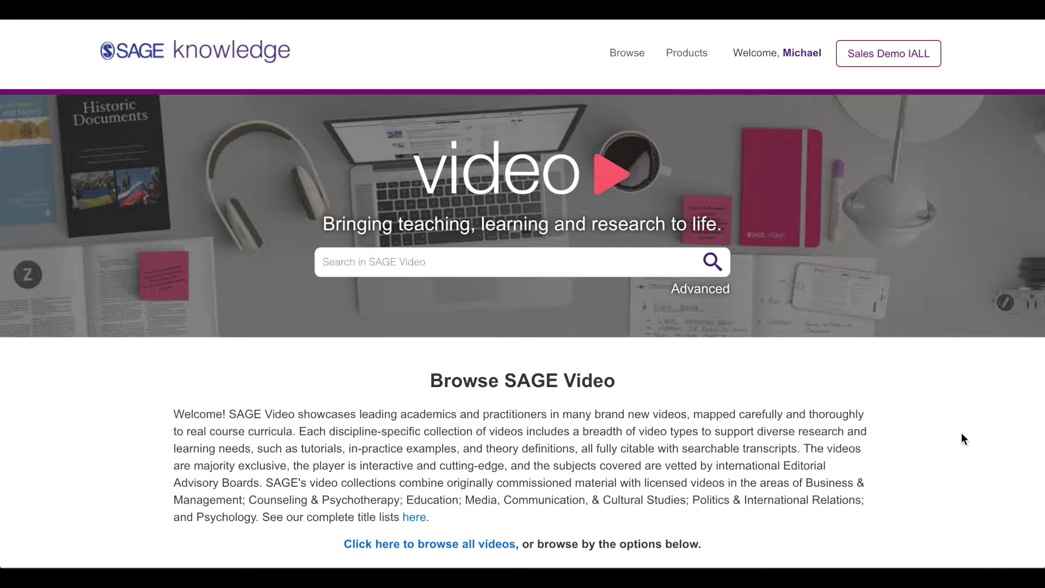
# Browse Psychology > Cognitive Psychology > Sensation & Perception to list its 17 videos
pyautogui.scroll(-5, 961, 433)
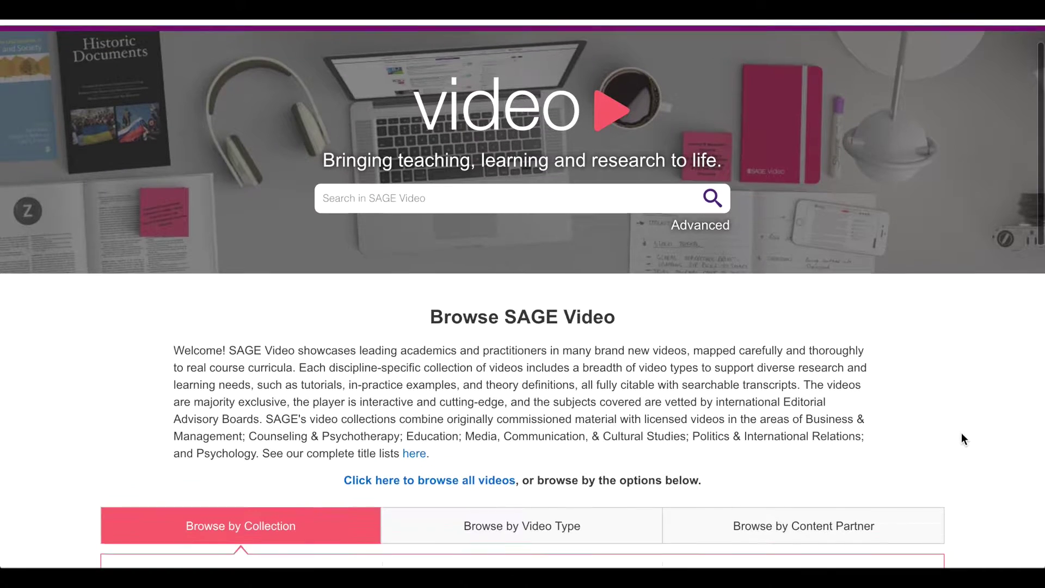
pyautogui.scroll(-1, 961, 439)
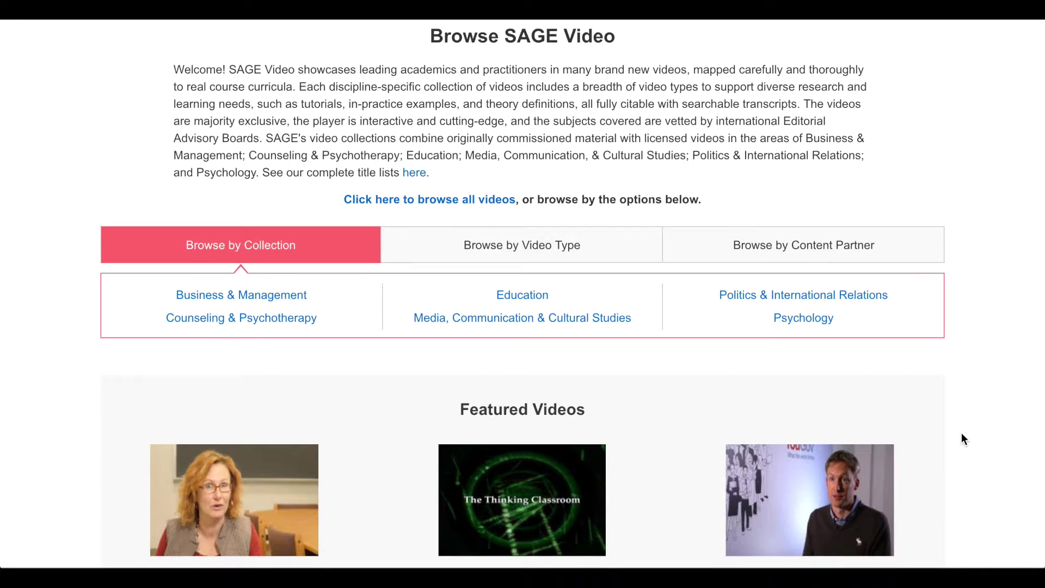
pyautogui.click(808, 321)
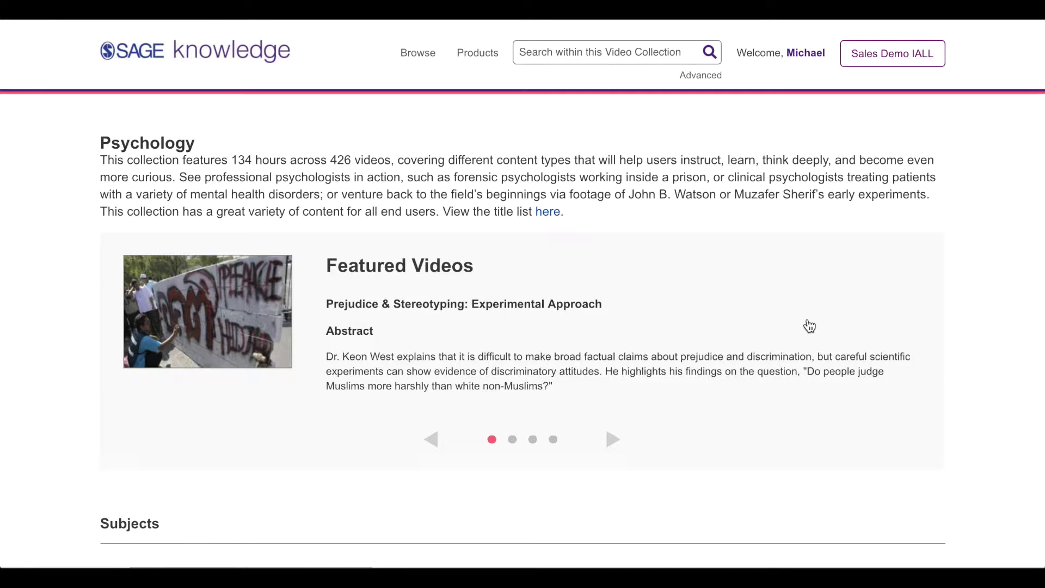
pyautogui.scroll(-7, 809, 325)
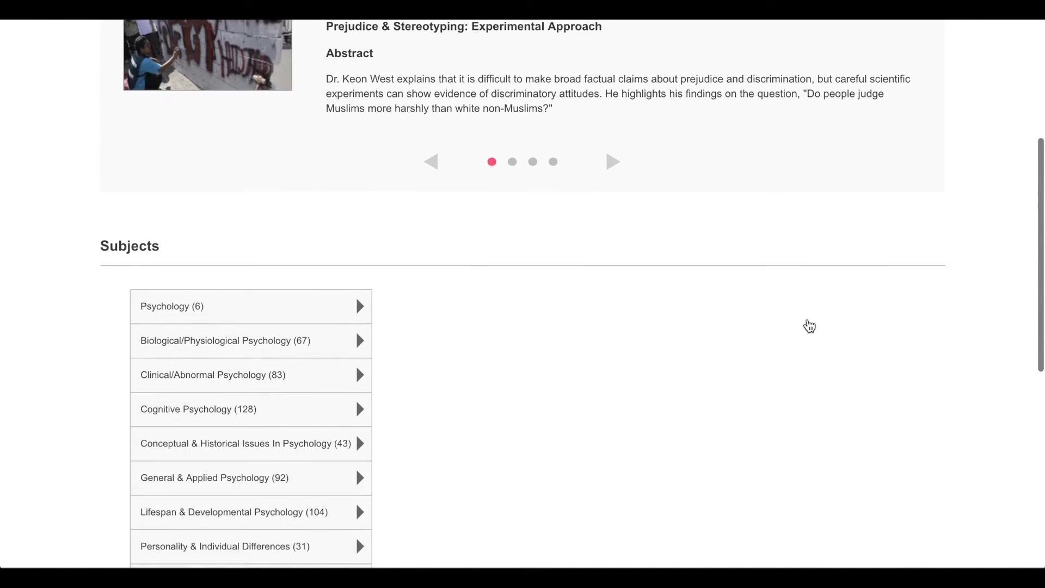
pyautogui.scroll(-1, 809, 325)
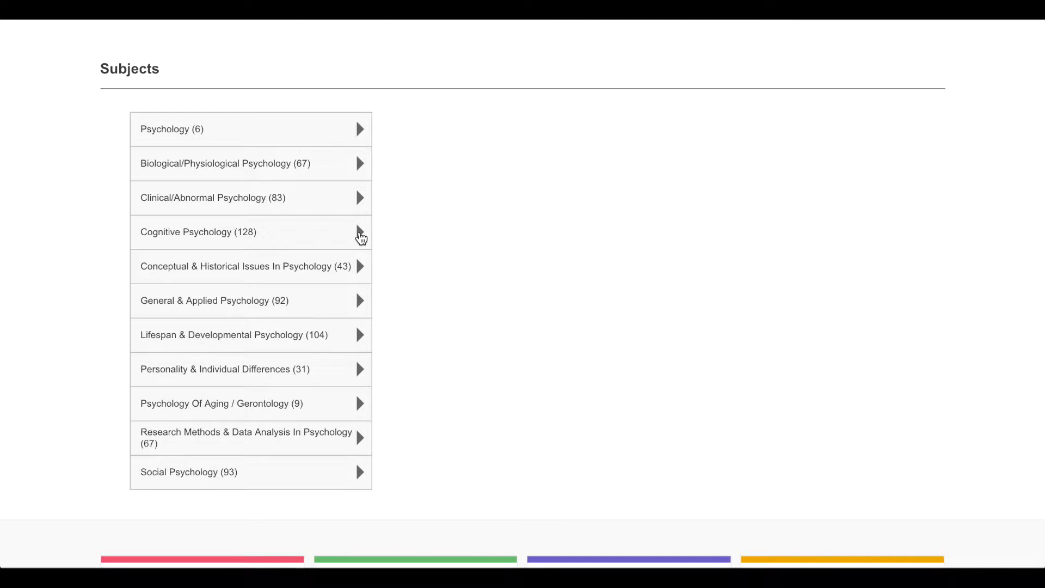
pyautogui.click(361, 237)
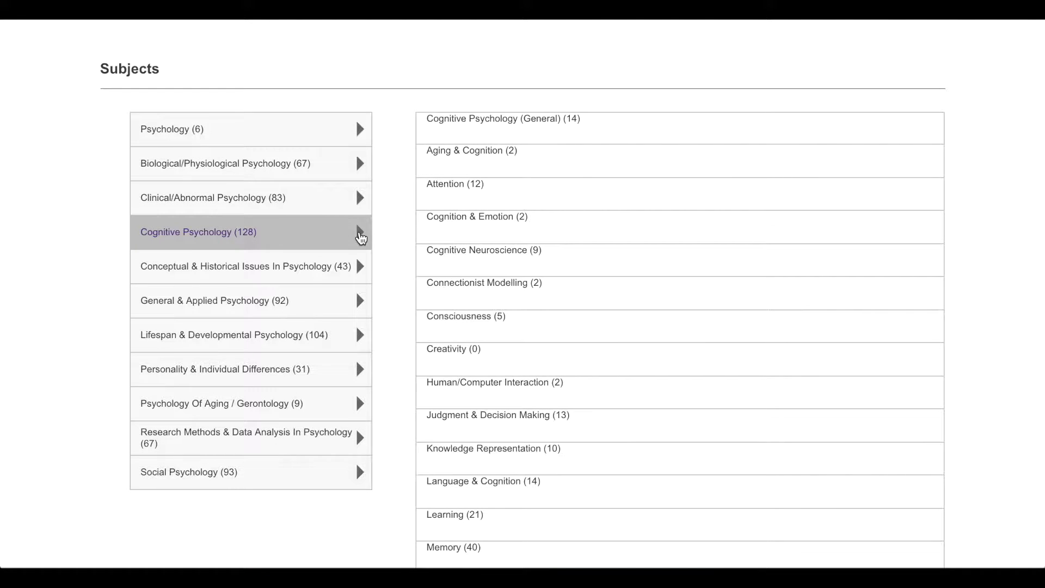
pyautogui.scroll(-2, 360, 237)
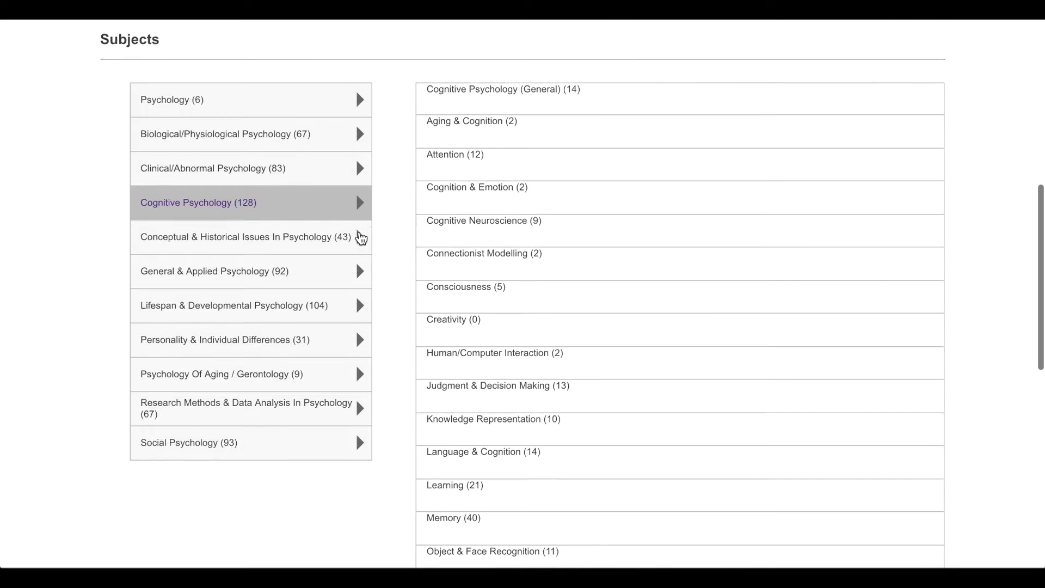
pyautogui.scroll(-2, 361, 238)
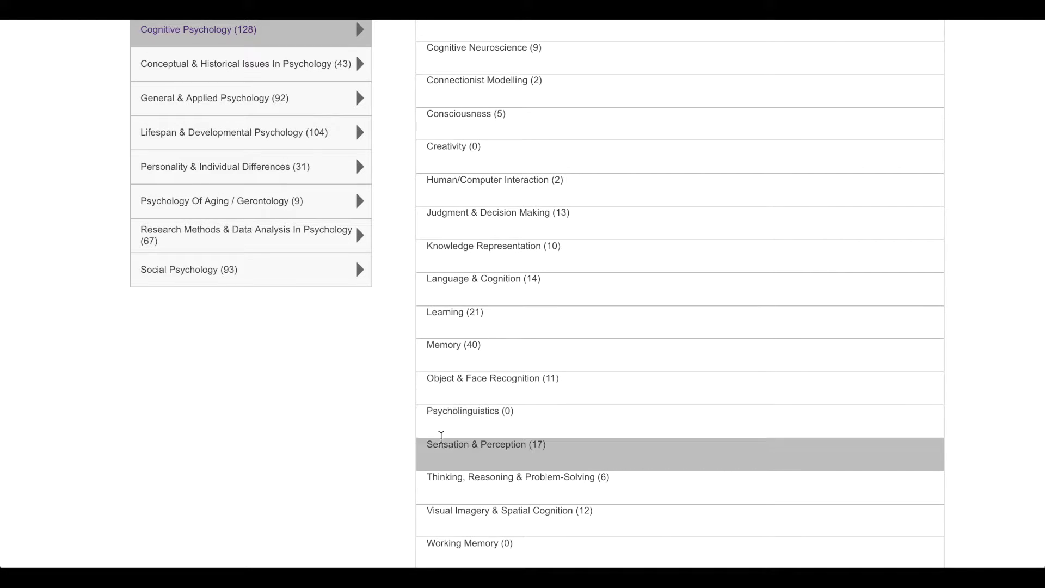
pyautogui.click(443, 454)
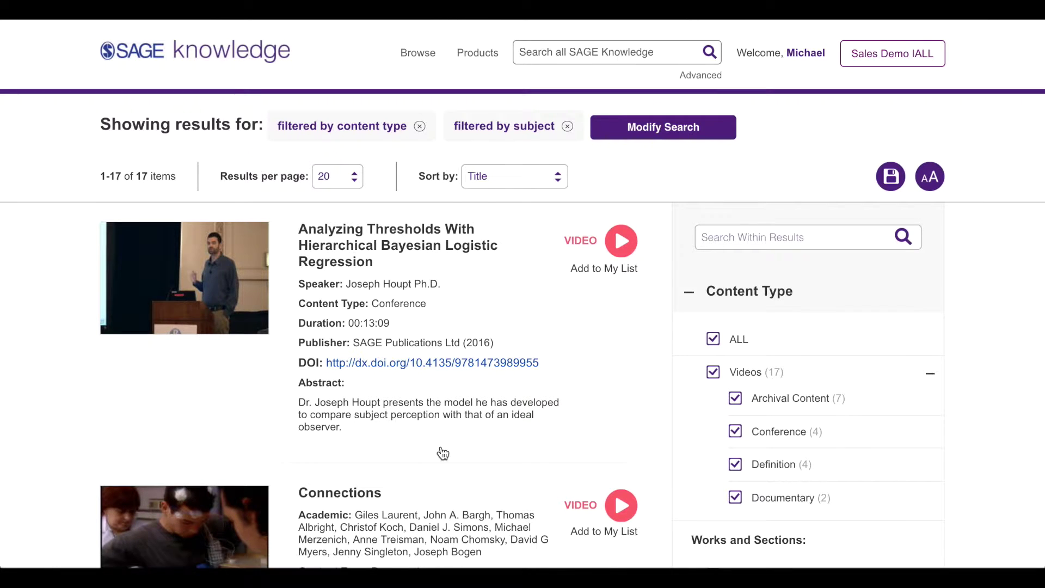
# Scroll the results and open the 'Edward Hubbard Defines Synesthesia' video page
pyautogui.scroll(-5, 443, 453)
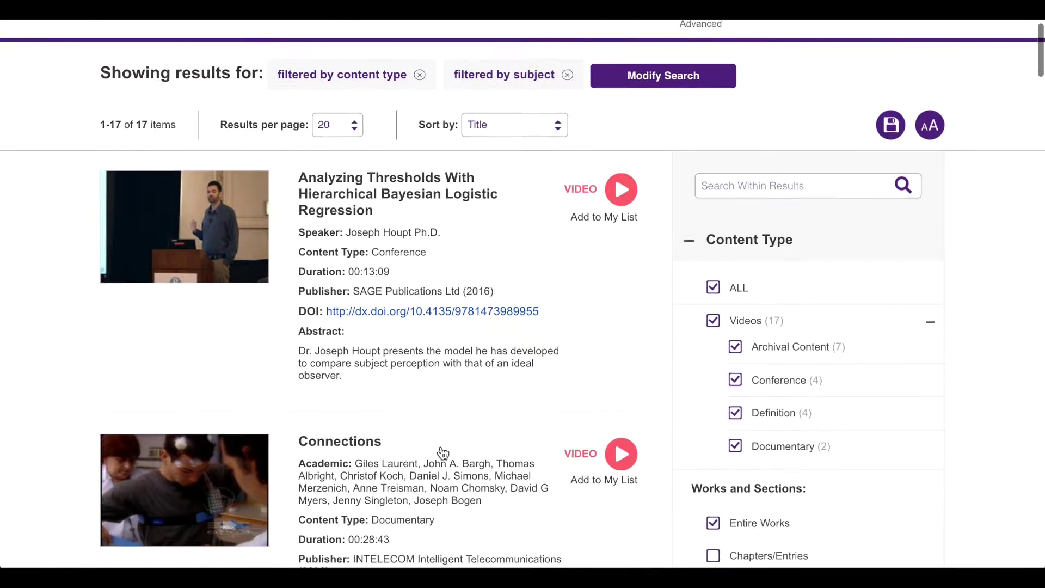
pyautogui.scroll(-5, 443, 453)
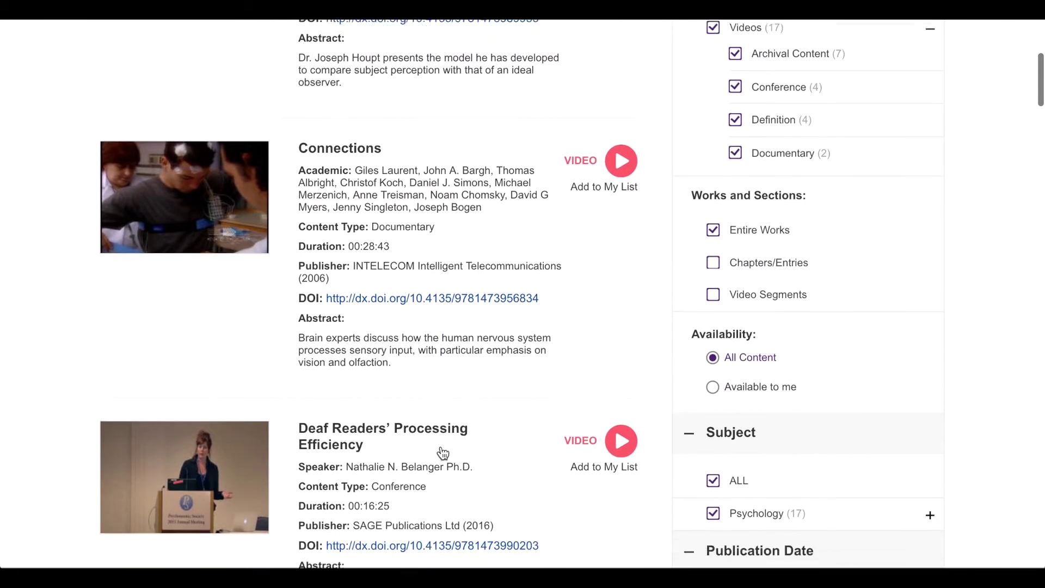
pyautogui.scroll(-3, 443, 453)
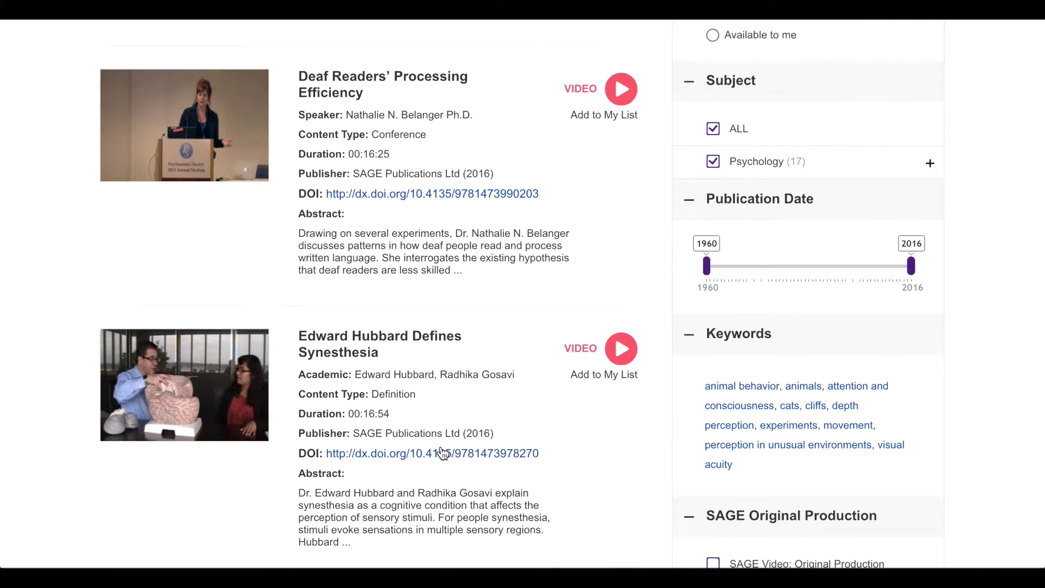
pyautogui.click(365, 346)
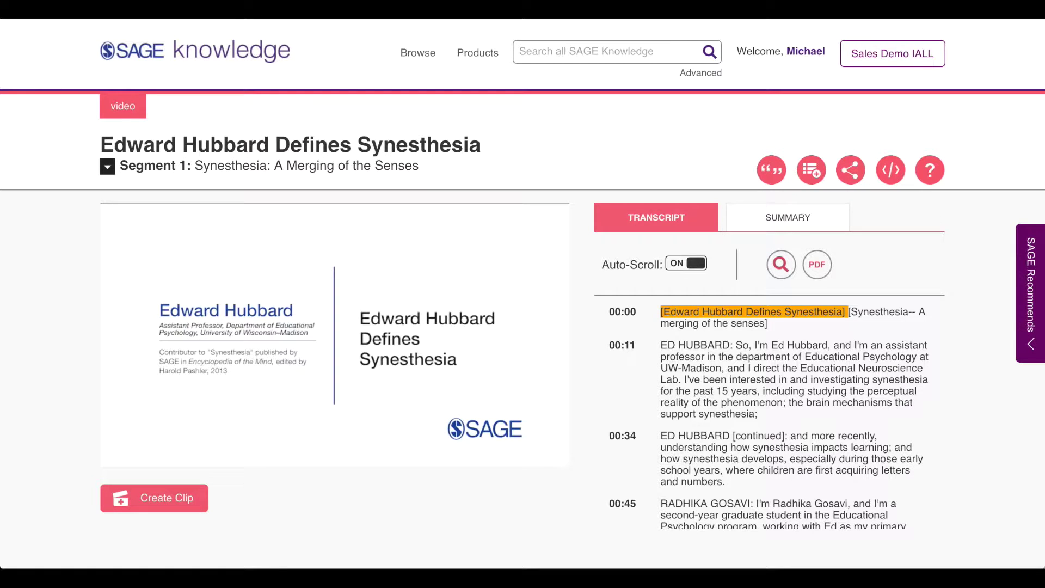
# Open the search box above the Edward Hubbard video's transcript
pyautogui.moveTo(315, 260)
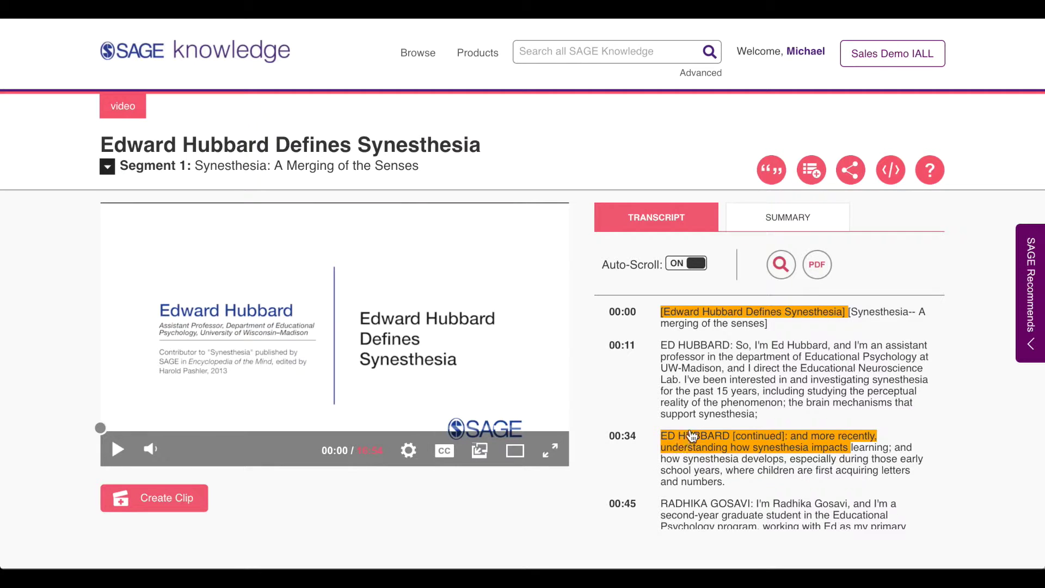
pyautogui.click(781, 265)
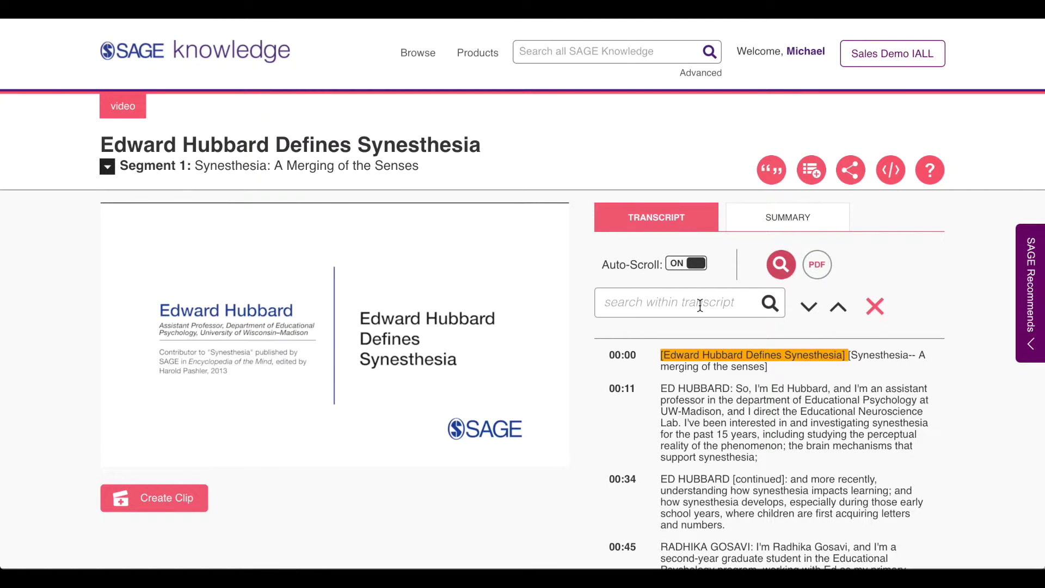
# Search the transcript for 'music' to highlight every match
pyautogui.click(701, 305)
pyautogui.write('music')
pyautogui.click(775, 310)
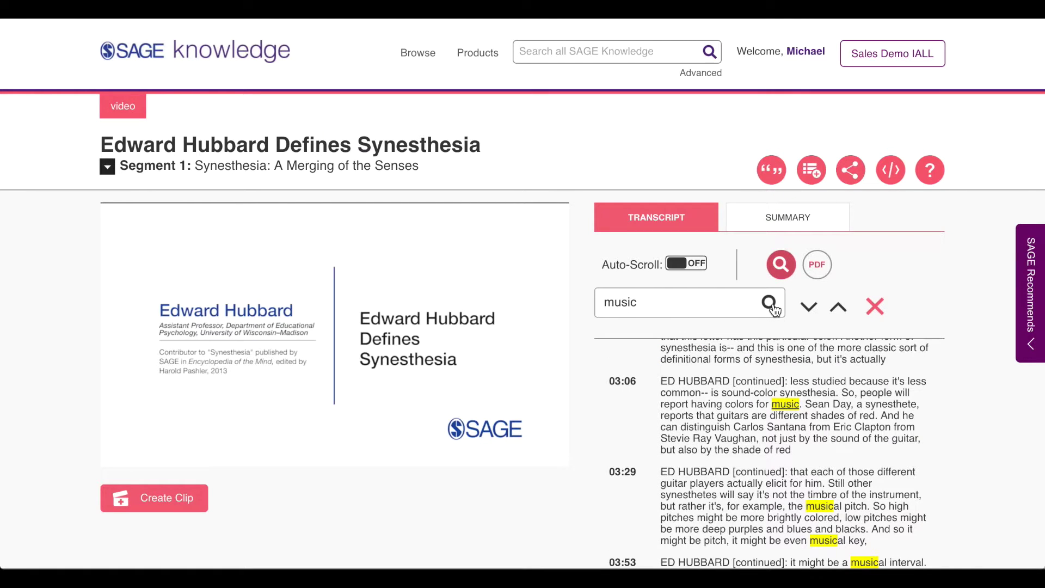
# Step through the 'music' matches and scroll the transcript down to the 09:43 entry
pyautogui.click(809, 311)
pyautogui.click(810, 313)
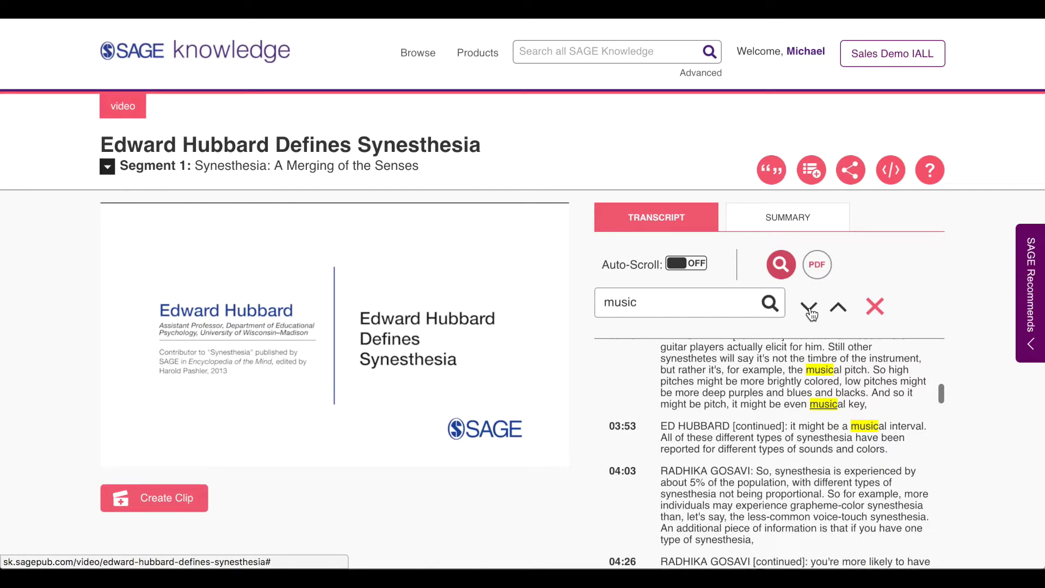
pyautogui.click(810, 313)
pyautogui.click(811, 313)
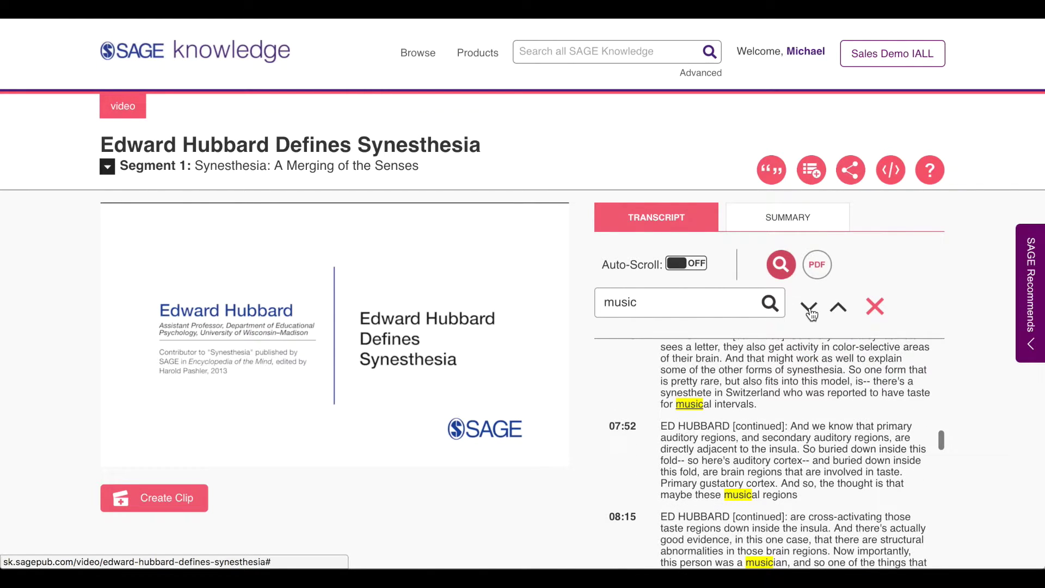
pyautogui.click(810, 313)
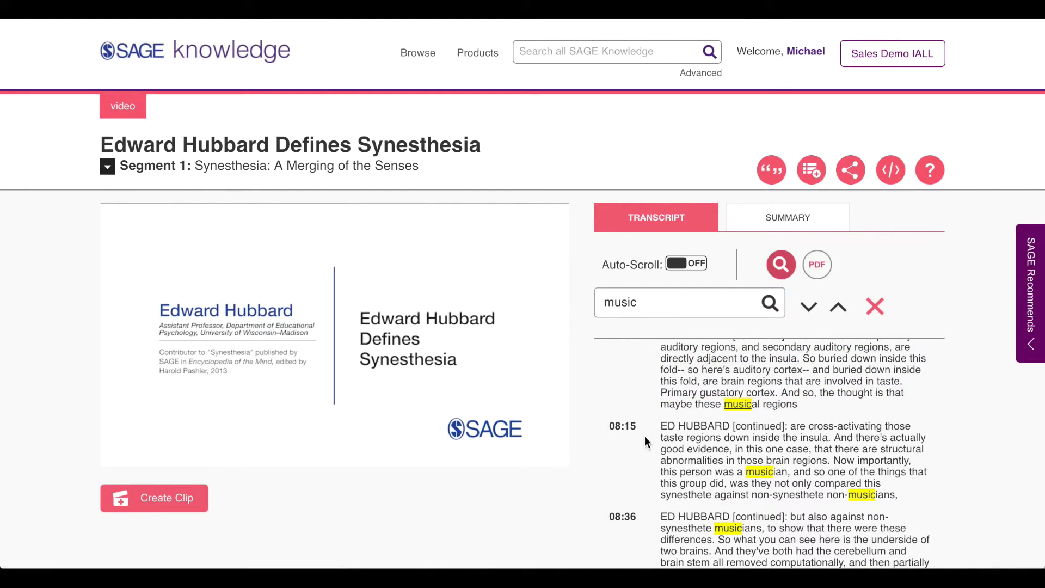
pyautogui.scroll(-5, 644, 436)
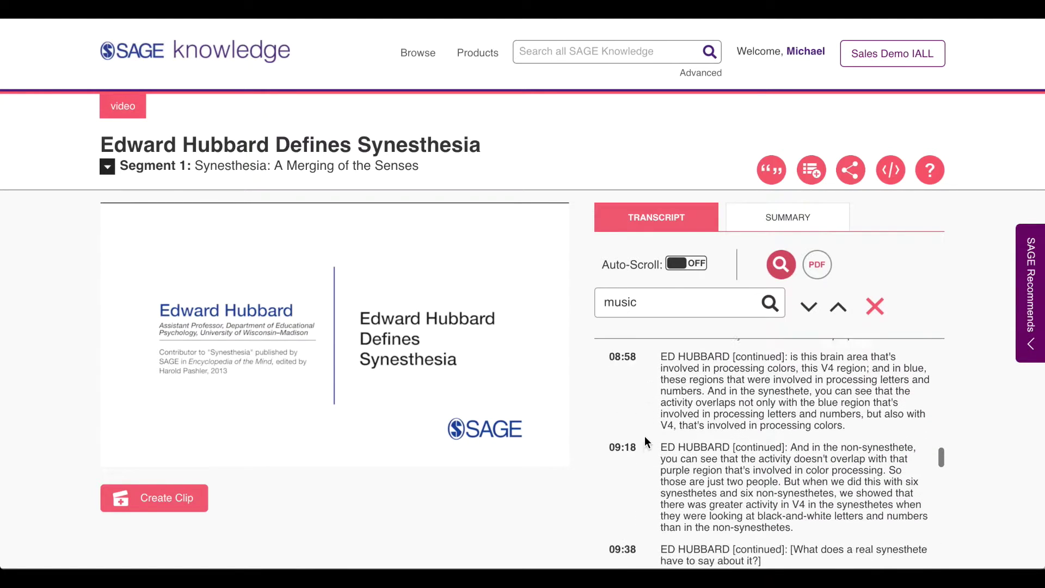
pyautogui.scroll(-5, 644, 436)
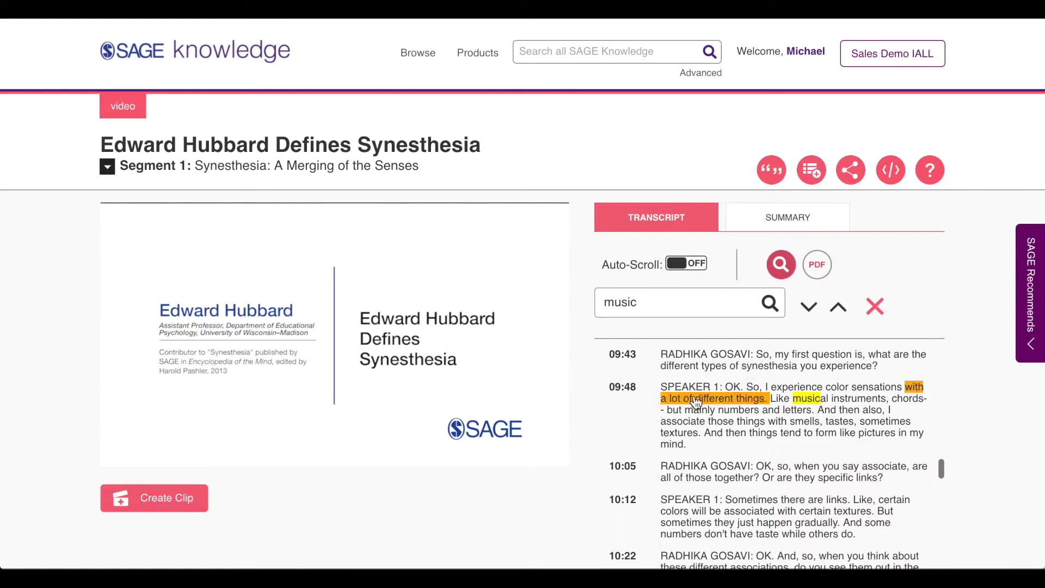
# Seek the video to the 09:43 transcript line, play it, and pause at 10:04
pyautogui.click(729, 358)
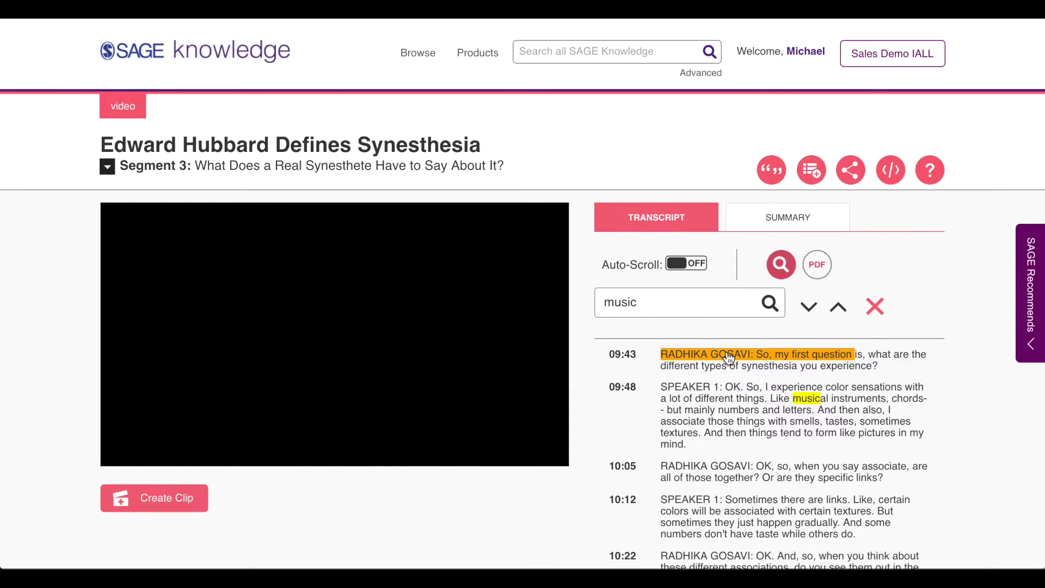
pyautogui.moveTo(432, 371)
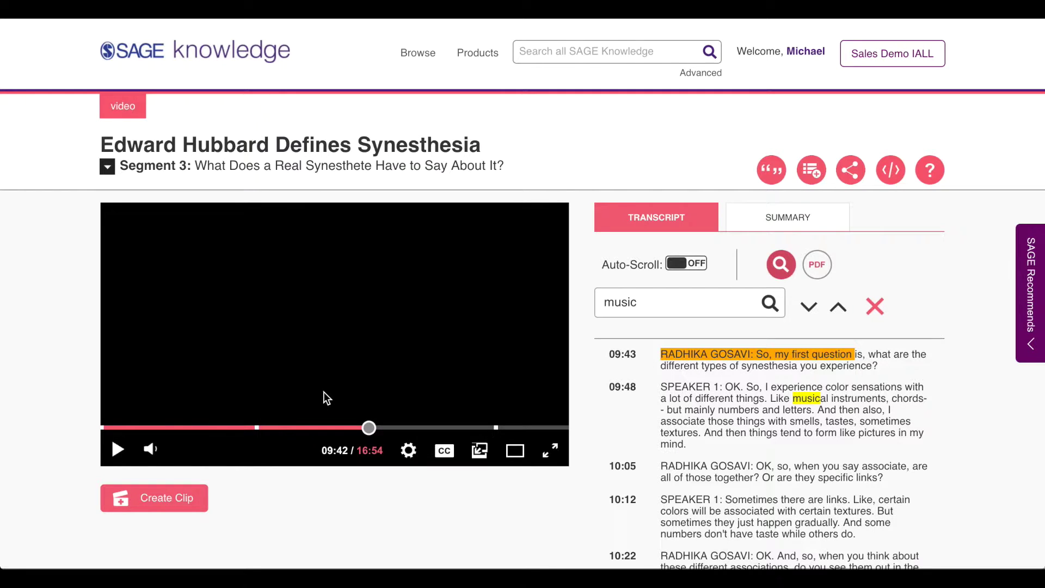
pyautogui.click(116, 450)
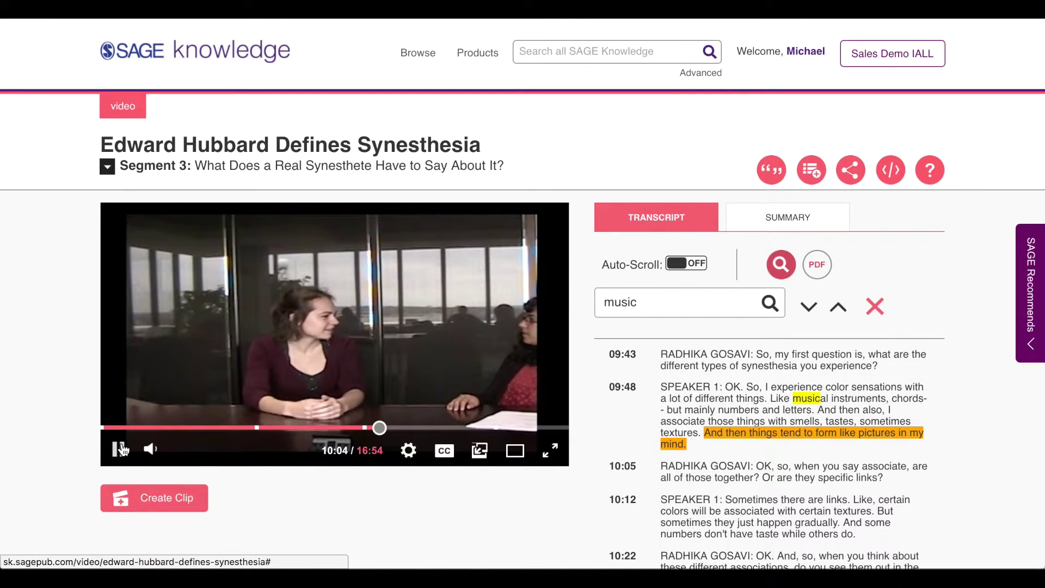
pyautogui.click(120, 449)
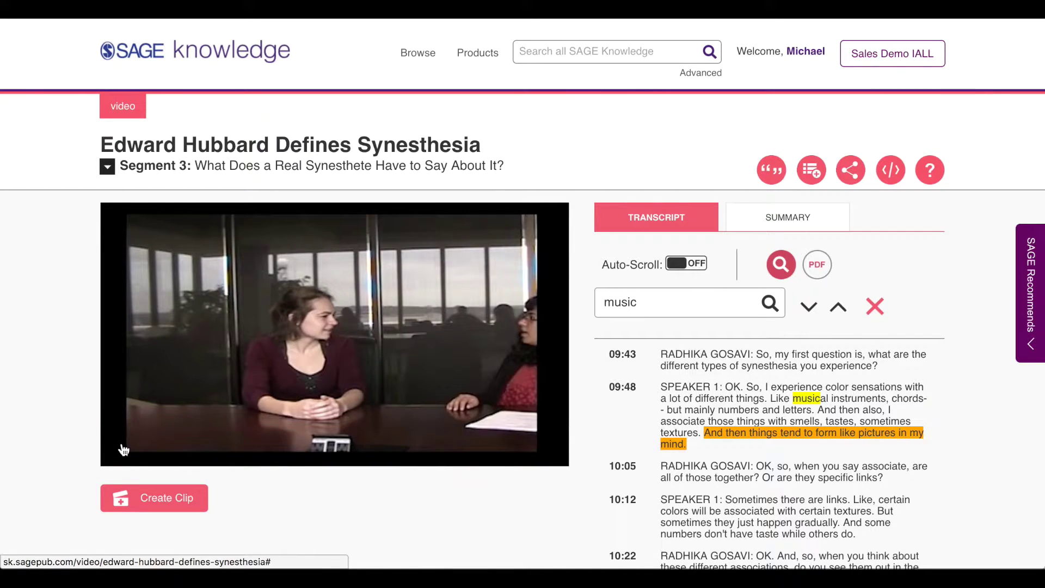
# Start a new clip and set its start time to 9:43
pyautogui.click(172, 498)
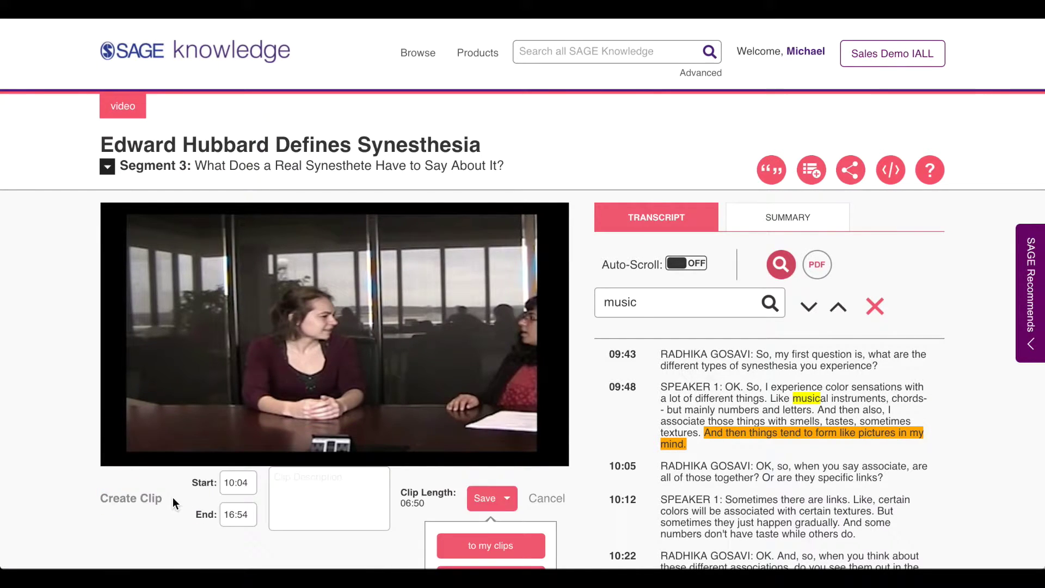
pyautogui.moveTo(256, 483); pyautogui.dragTo(208, 480)
pyautogui.write('9:43')
# Set the clip's end time to 14:22
pyautogui.scroll(-3, 599, 475)
pyautogui.scroll(-5, 598, 476)
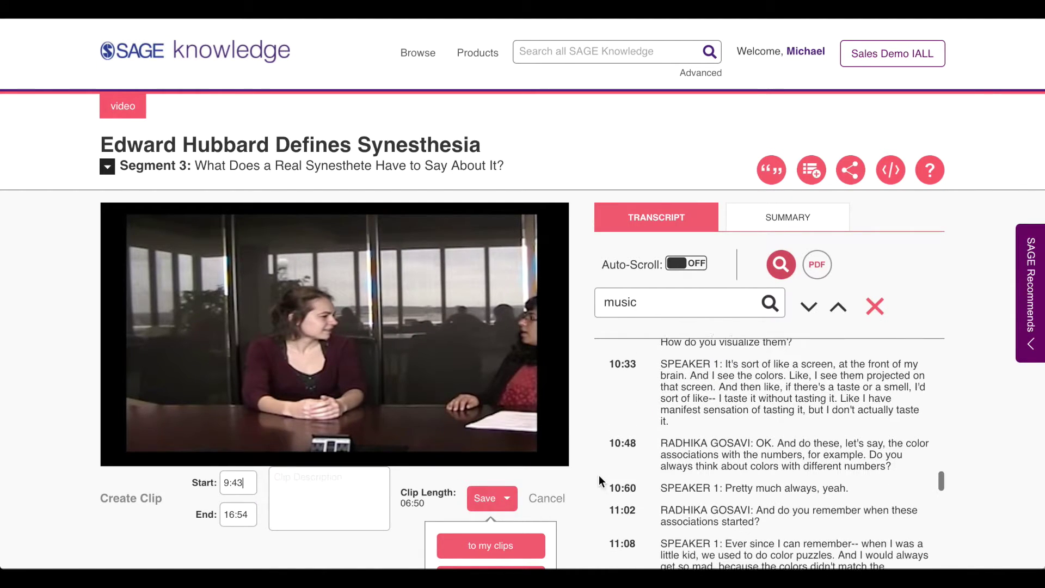
pyautogui.scroll(-5, 598, 475)
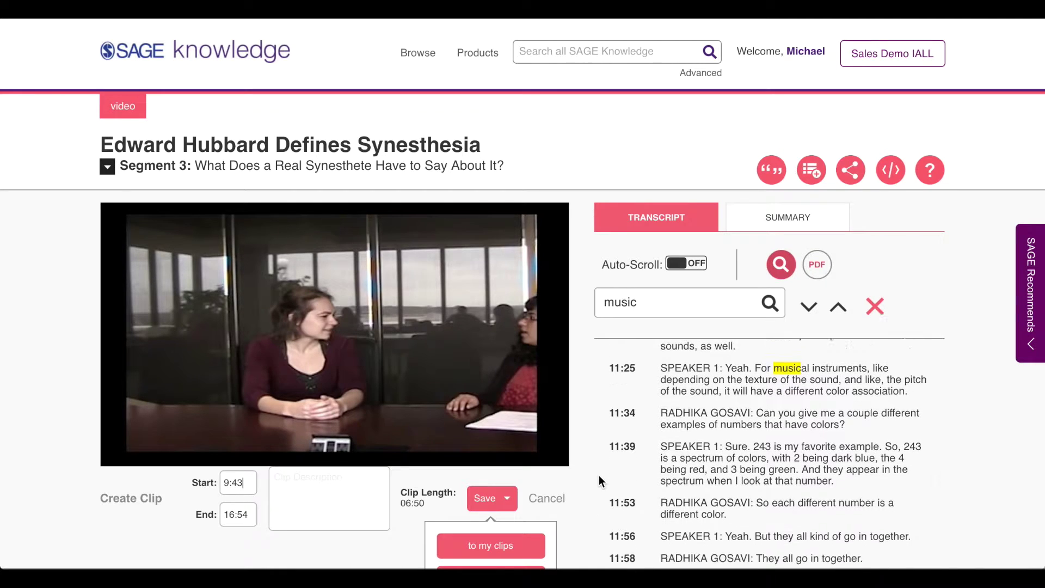
pyautogui.scroll(-5, 599, 475)
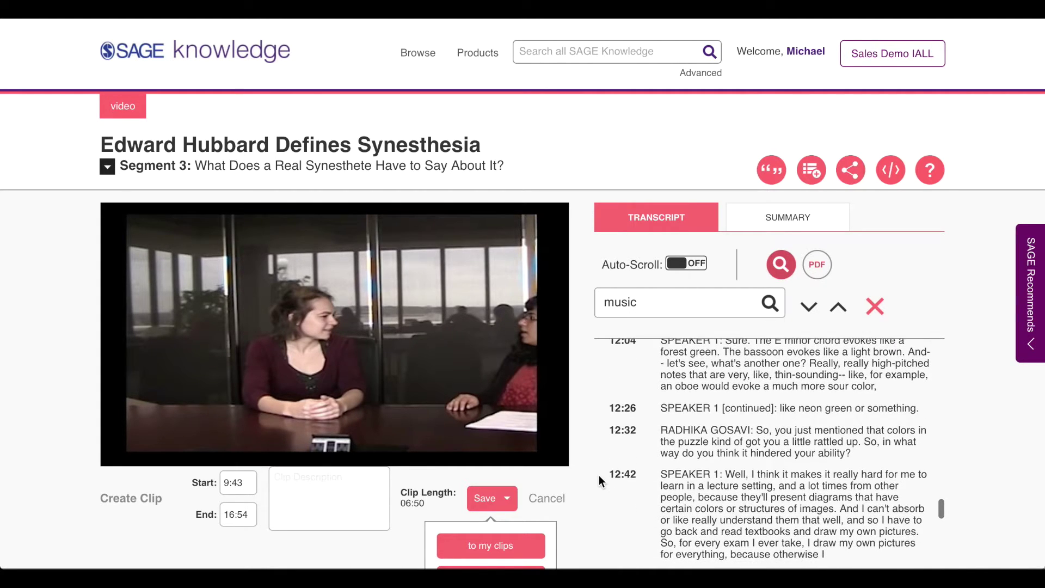
pyautogui.scroll(-5, 598, 475)
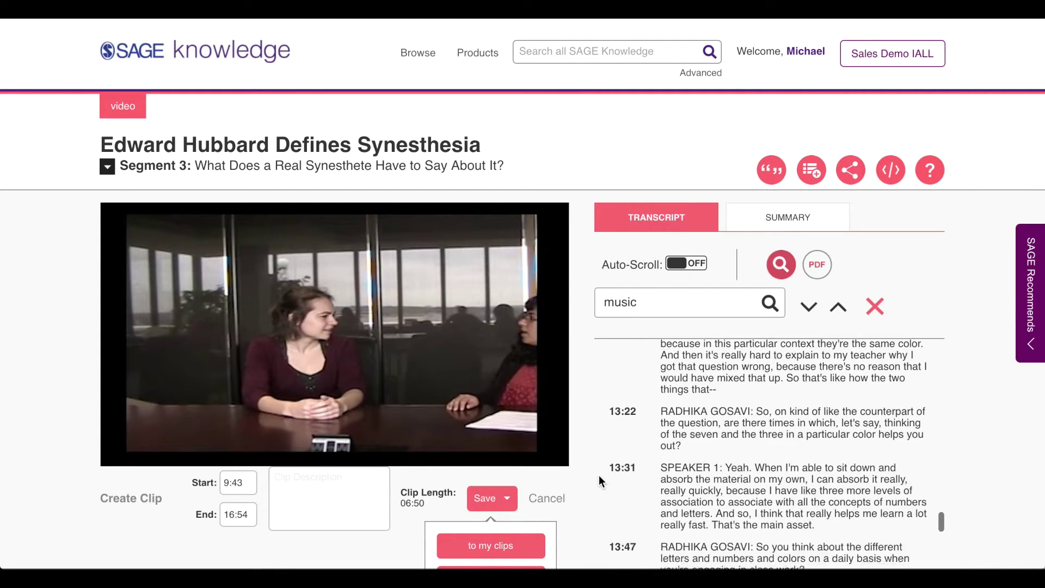
pyautogui.scroll(-3, 598, 475)
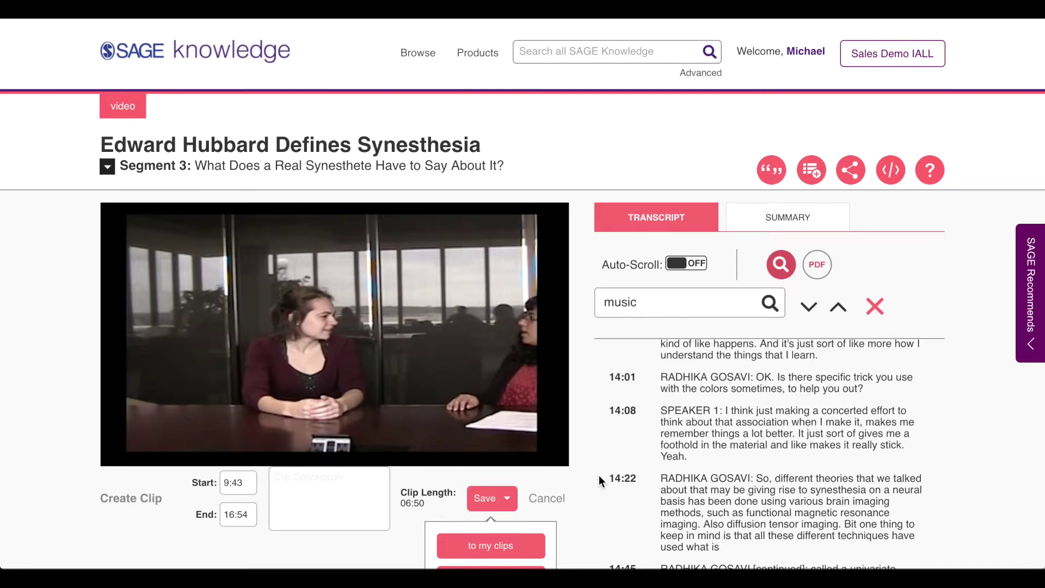
pyautogui.scroll(2, 598, 475)
pyautogui.scroll(-1, 673, 554)
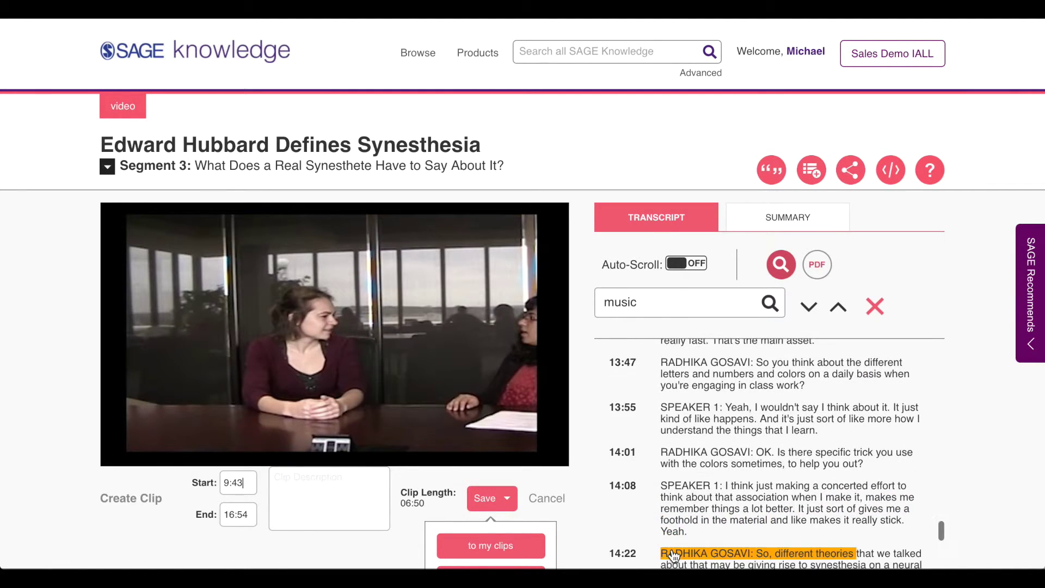
pyautogui.press('Tab')
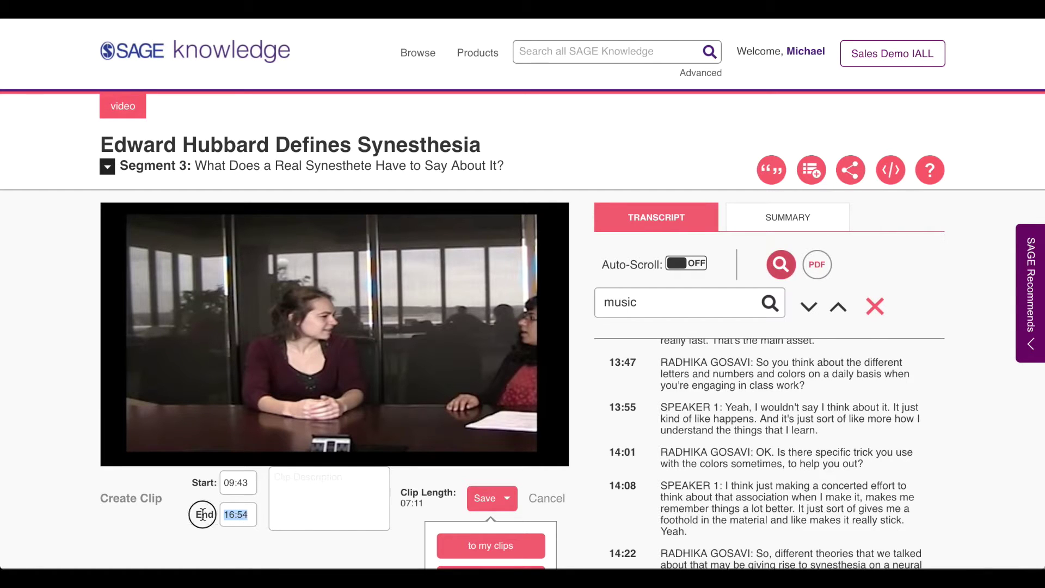
pyautogui.write('14:22')
pyautogui.scroll(-1, 523, 294)
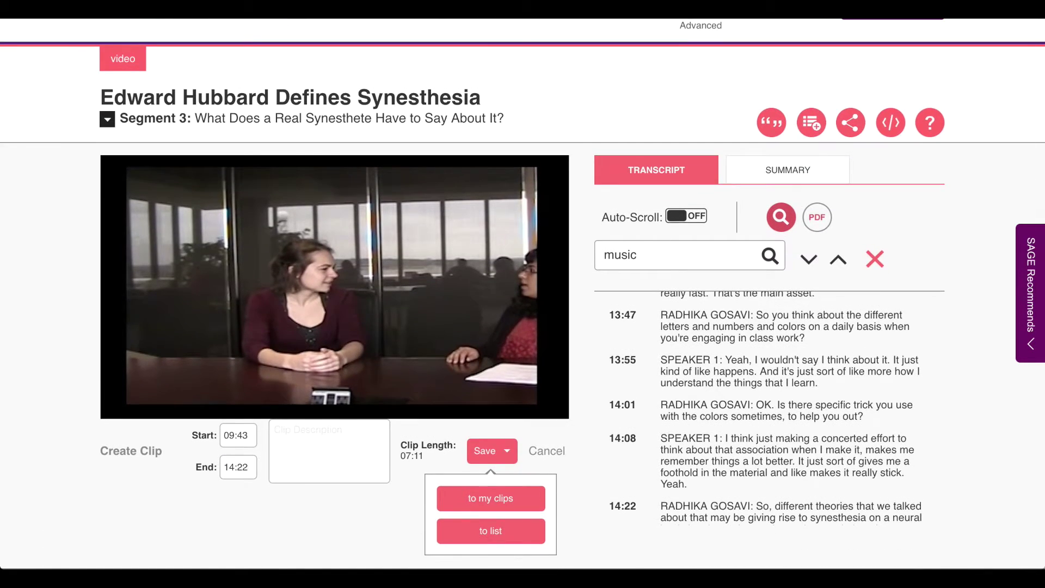
# Save the clip to my clips and get its embed code at 640x360
pyautogui.click(476, 500)
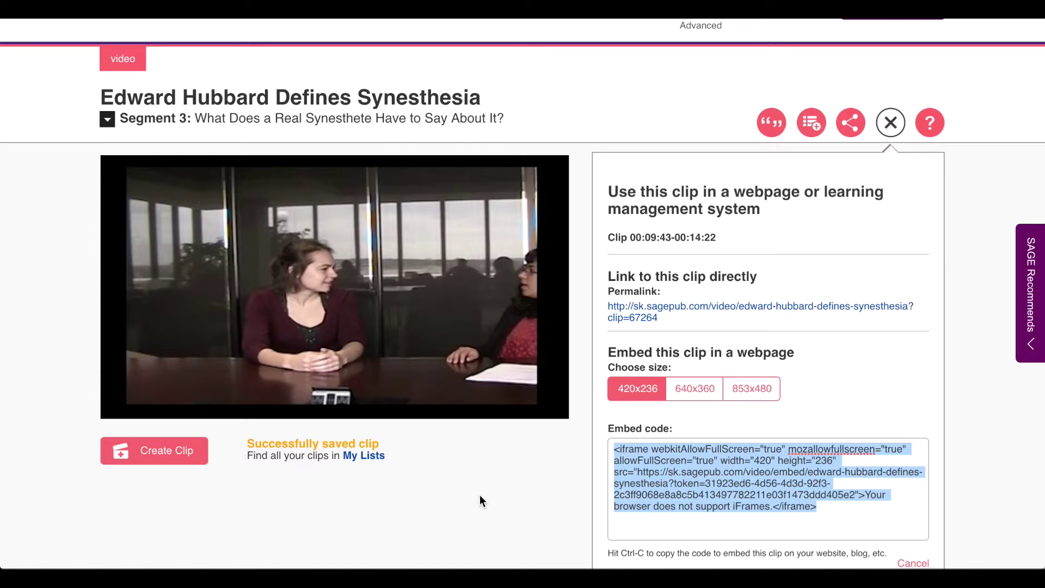
pyautogui.click(701, 395)
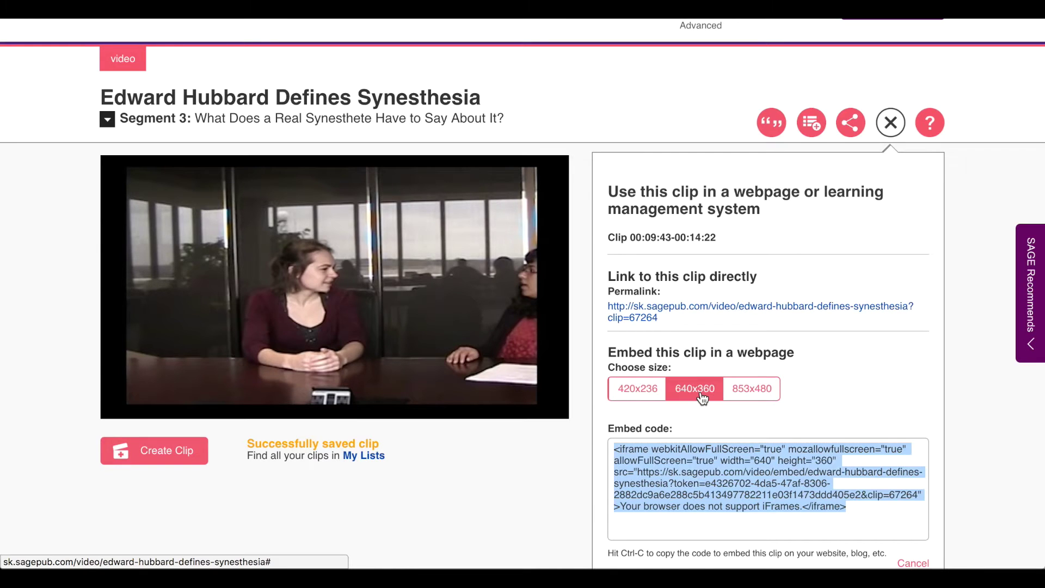